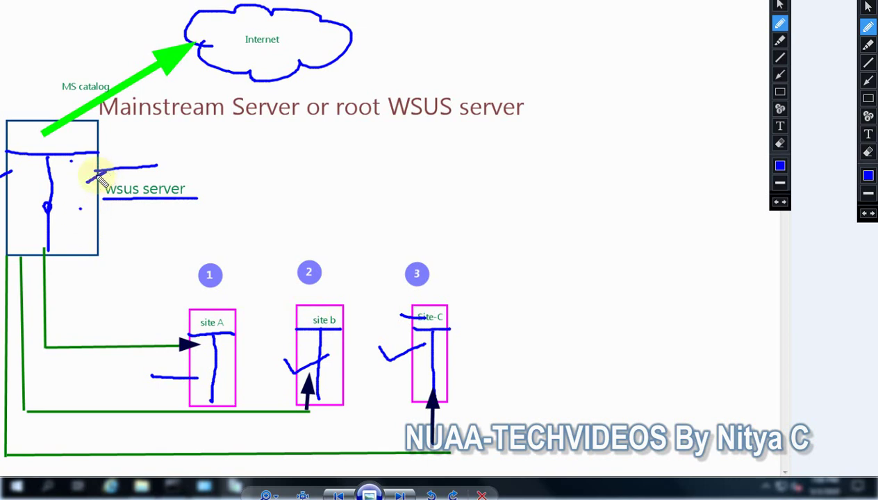
# Mark the WSUS server, the Internet cloud and the three site boxes in the diagram with blue pen strokes
pyautogui.moveTo(86, 180); pyautogui.dragTo(109, 170)
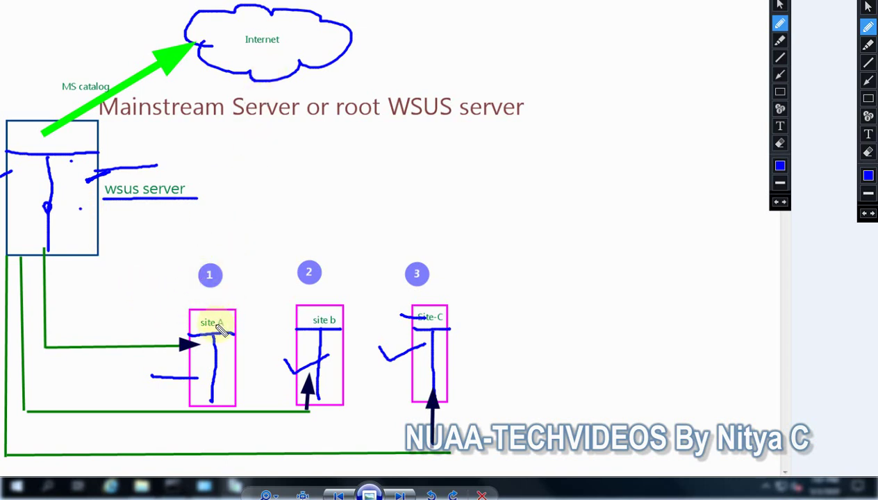
pyautogui.moveTo(217, 306); pyautogui.dragTo(301, 303)
pyautogui.moveTo(390, 301); pyautogui.dragTo(407, 297)
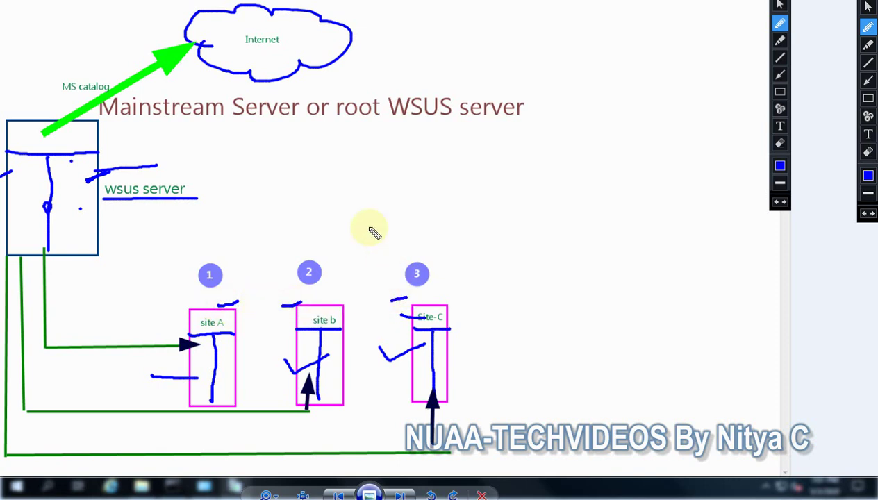
pyautogui.moveTo(249, 70); pyautogui.dragTo(273, 78)
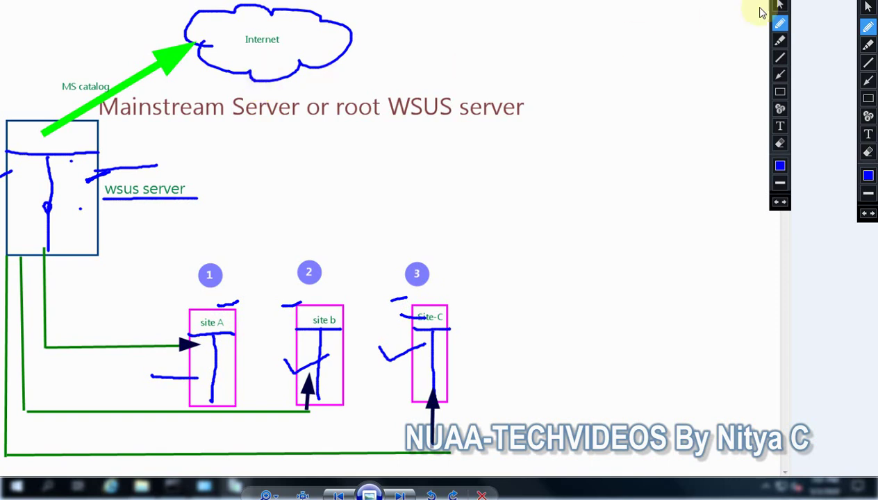
pyautogui.moveTo(93, 210); pyautogui.dragTo(171, 212)
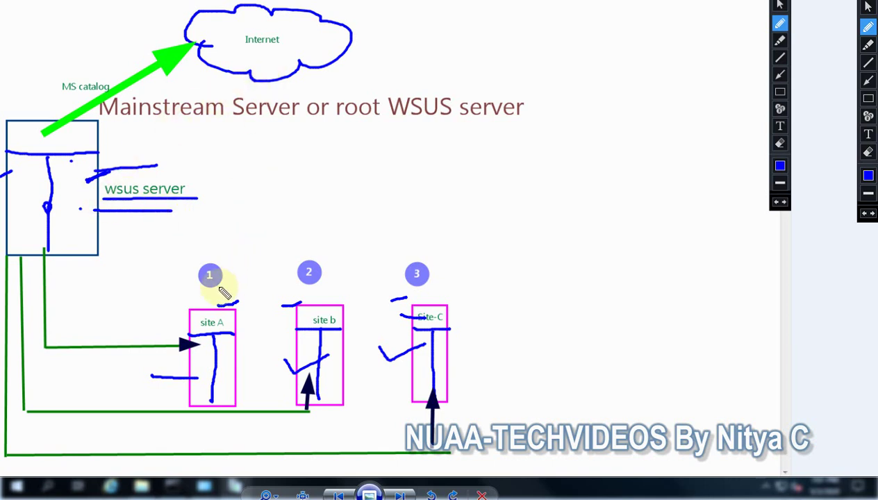
pyautogui.moveTo(169, 299); pyautogui.dragTo(198, 304)
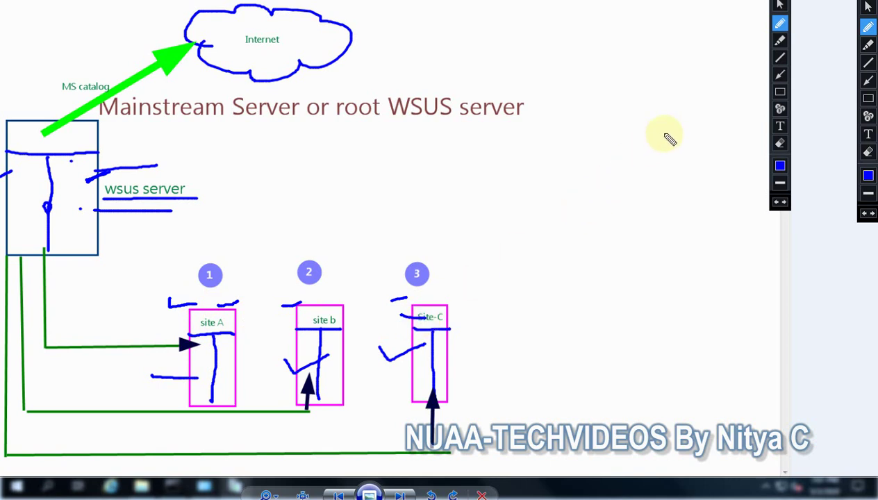
pyautogui.click(807, 15)
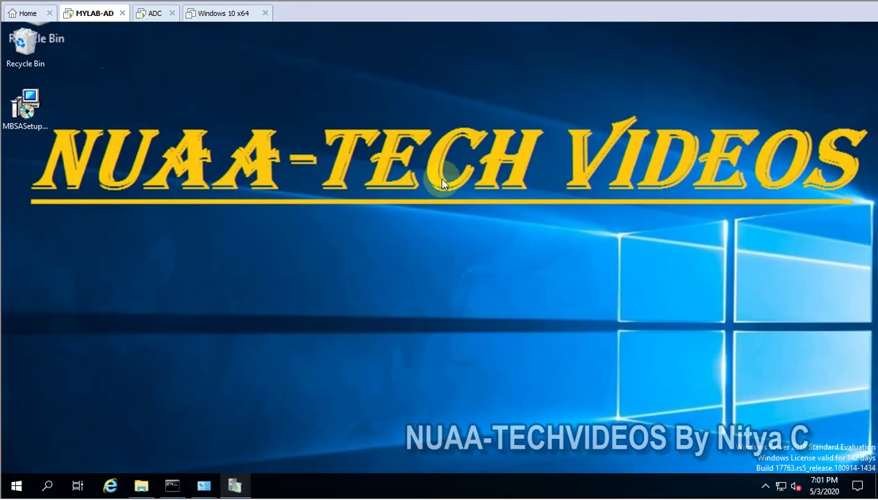
# Refresh the MYLAB-AD desktop and view its Update Services console, then minimize the console
pyautogui.rightClick(228, 244)
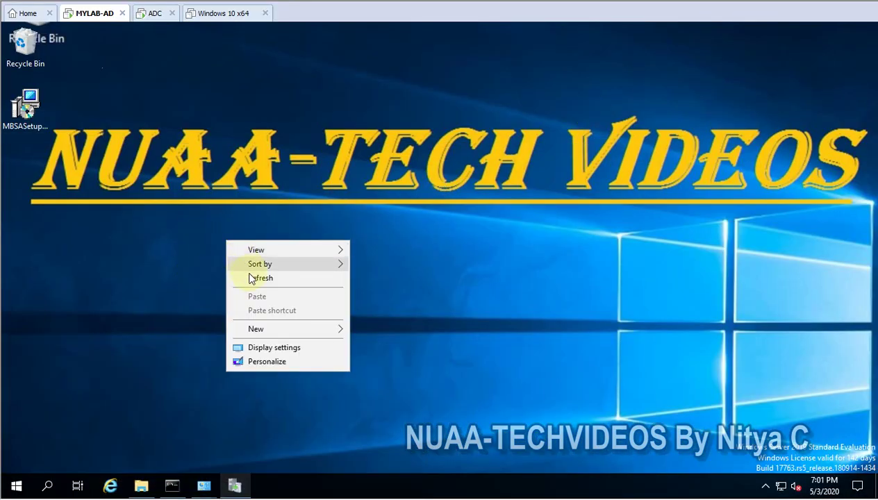
pyautogui.click(249, 276)
pyautogui.click(237, 487)
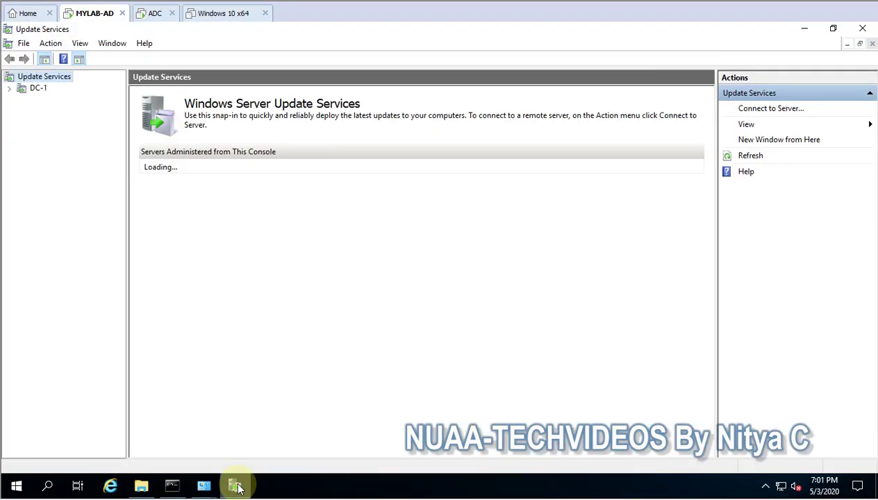
pyautogui.click(237, 487)
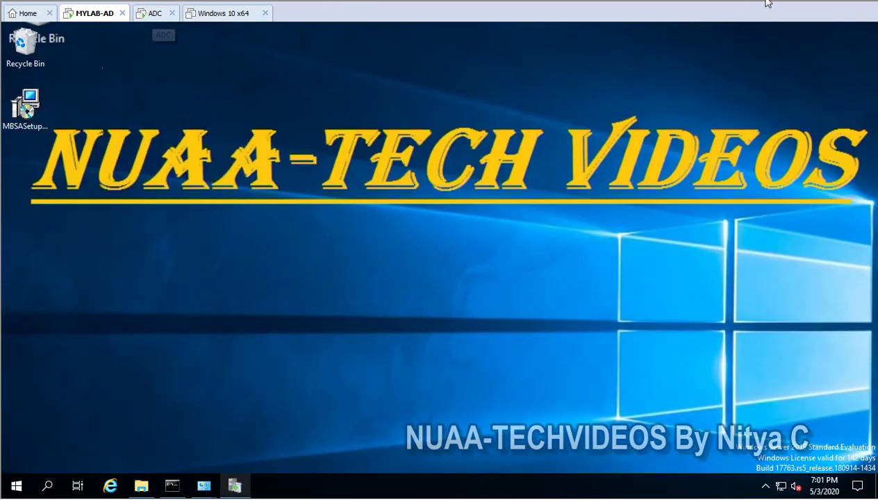
# Switch to the ADC machine and launch the WSUS post-installation tasks from the Server Manager wizard
pyautogui.hotkey('ctrl', 'Tab')
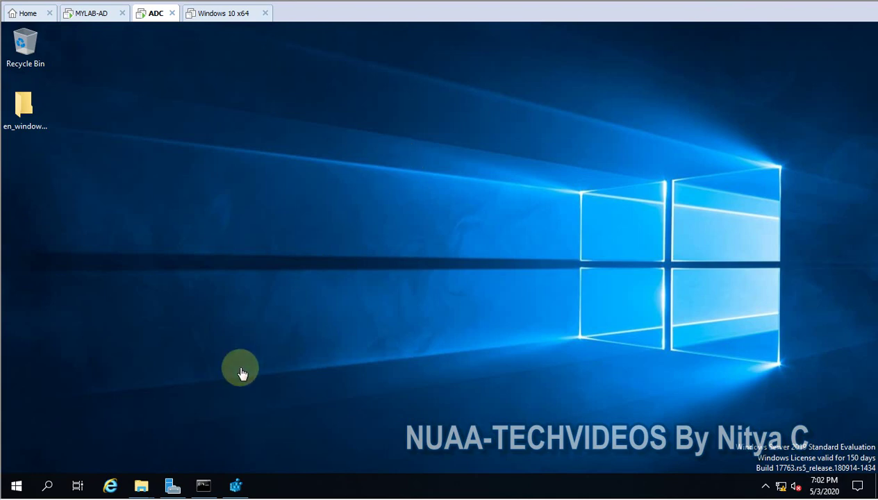
pyautogui.rightClick(325, 256)
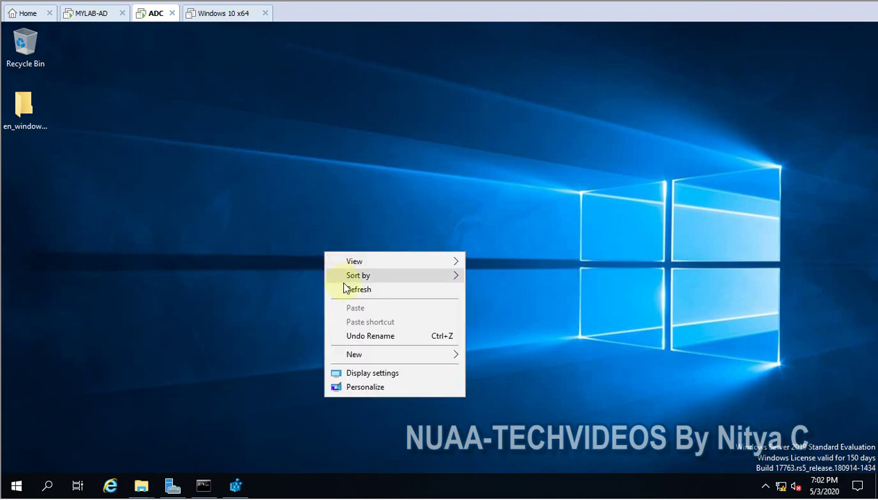
pyautogui.click(347, 290)
pyautogui.click(179, 482)
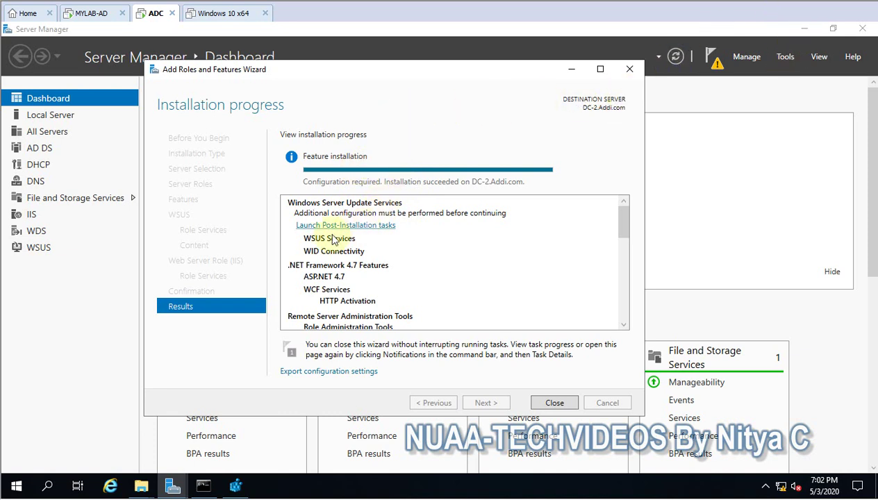
pyautogui.click(378, 225)
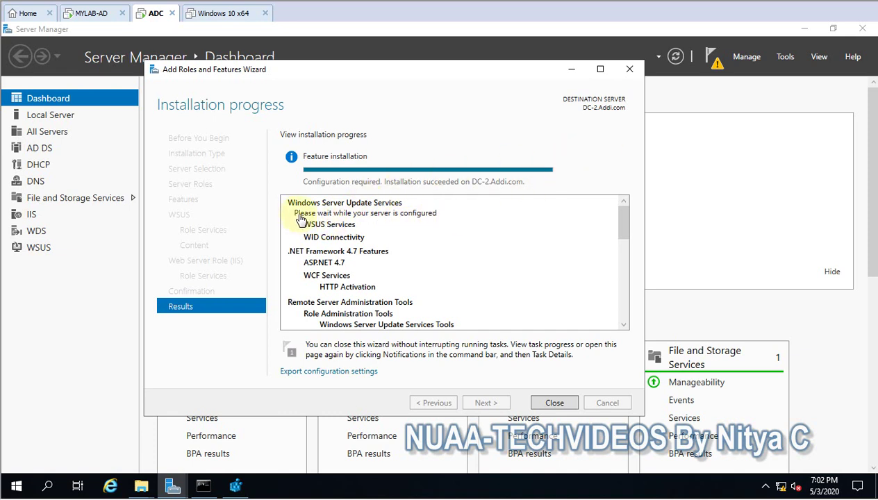
# Underline the Windows Server Update Services configuration status line with the blue pen and exit annotation mode
pyautogui.hotkey('ctrl', 'shift', 'p')
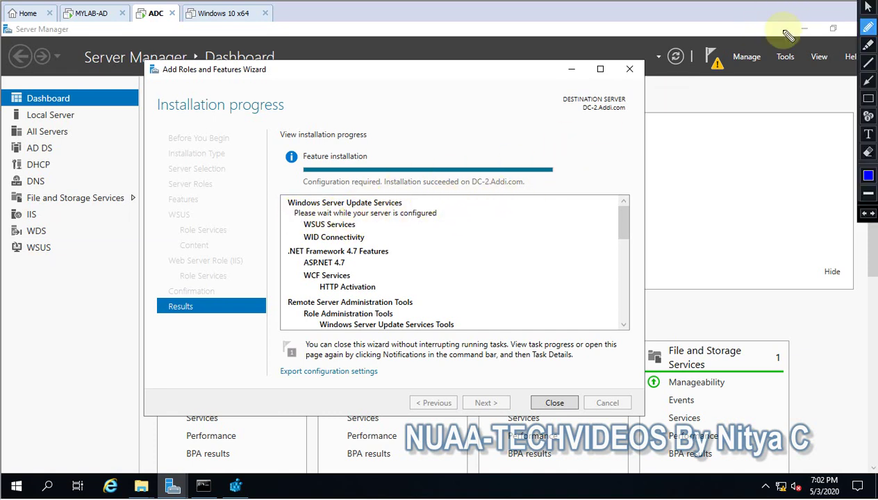
pyautogui.moveTo(290, 221); pyautogui.dragTo(445, 223)
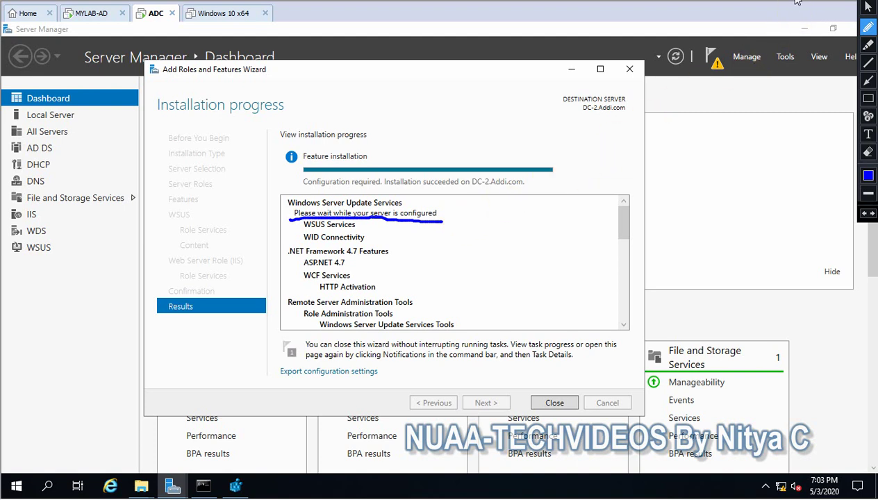
pyautogui.press('Escape')
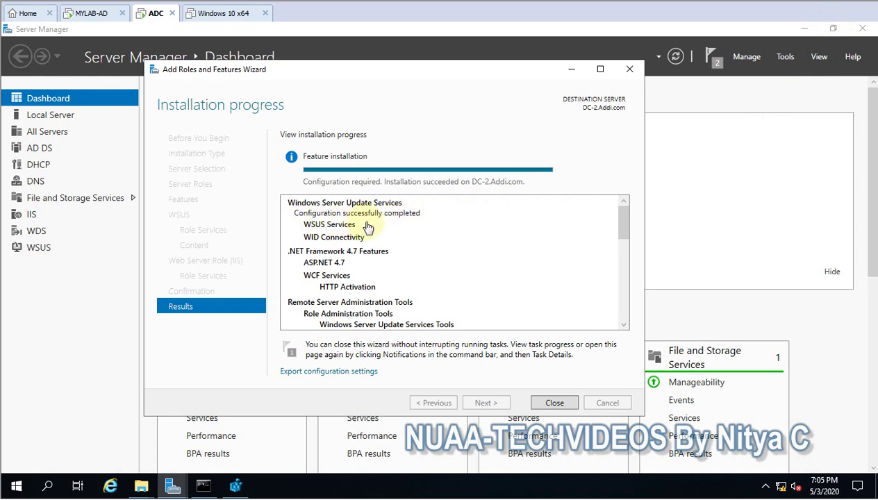
# Close the roles and features wizard and review the feature installation results from the notifications
pyautogui.click(555, 403)
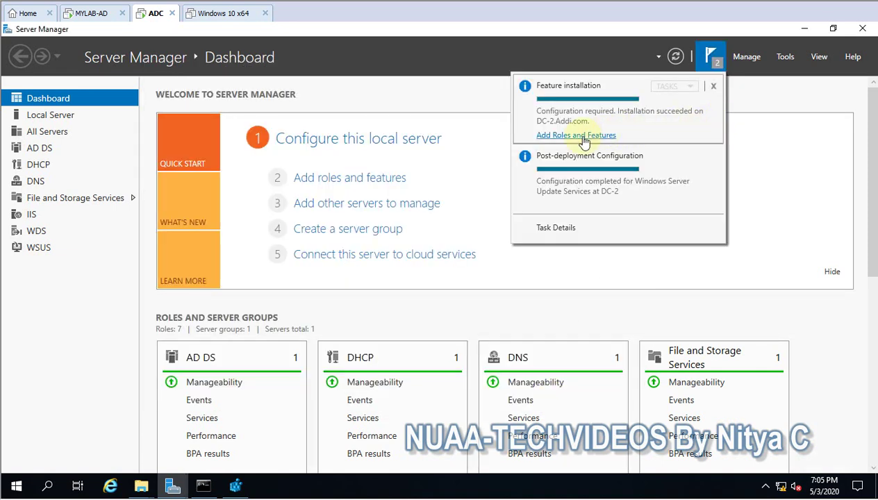
pyautogui.click(583, 136)
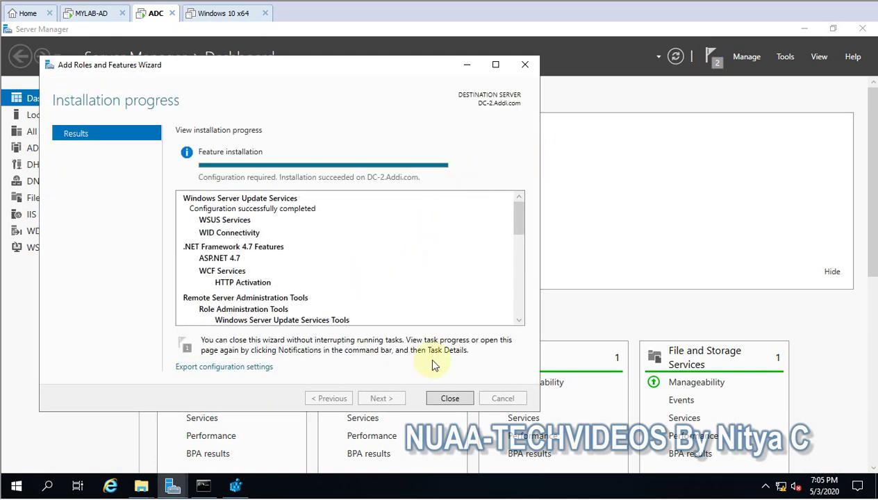
pyautogui.click(451, 401)
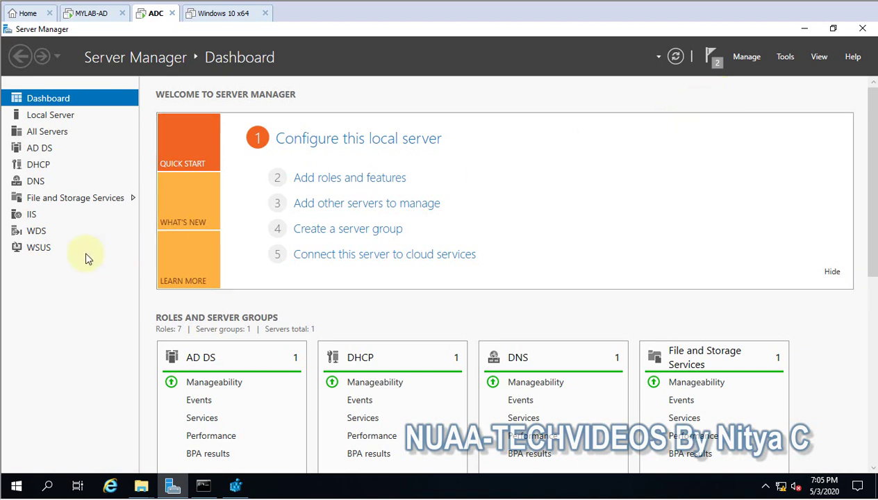
# Launch Windows Server Update Services for DC-2 from the WSUS server list
pyautogui.click(30, 251)
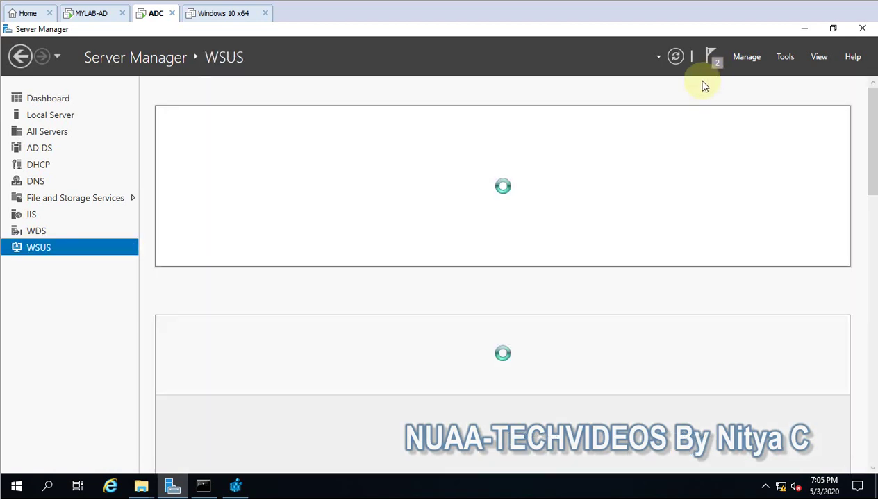
pyautogui.click(719, 67)
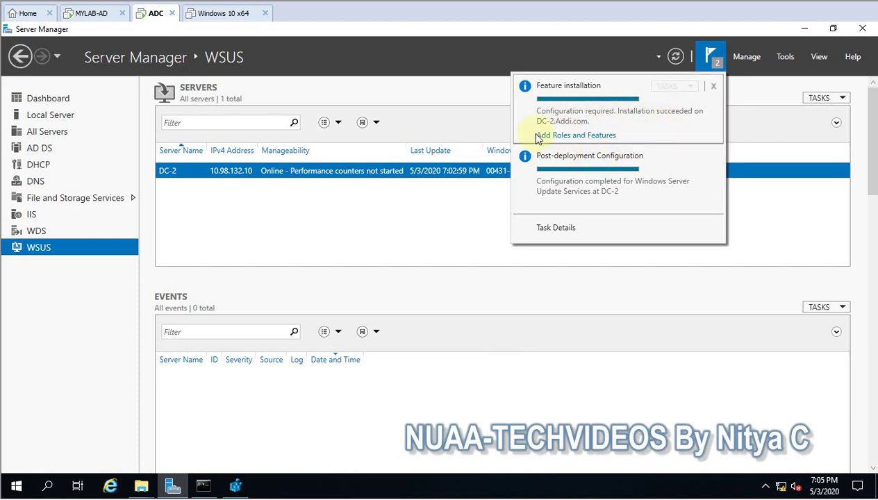
pyautogui.rightClick(274, 174)
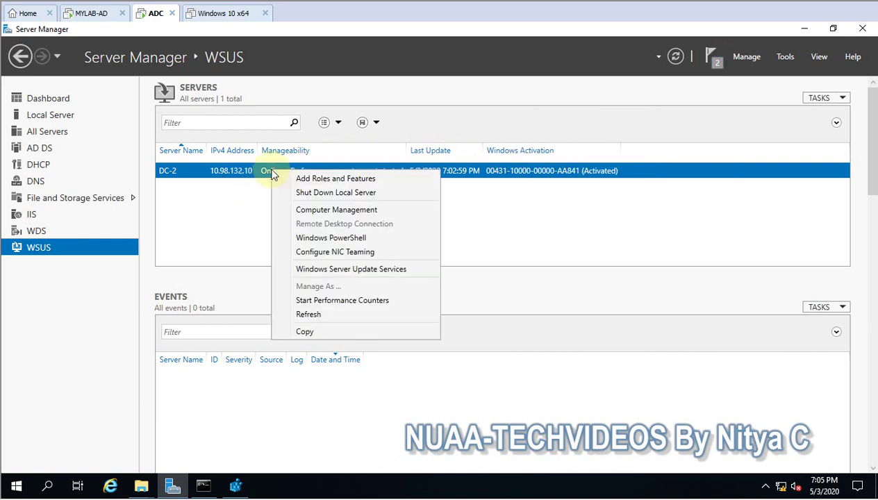
pyautogui.click(331, 273)
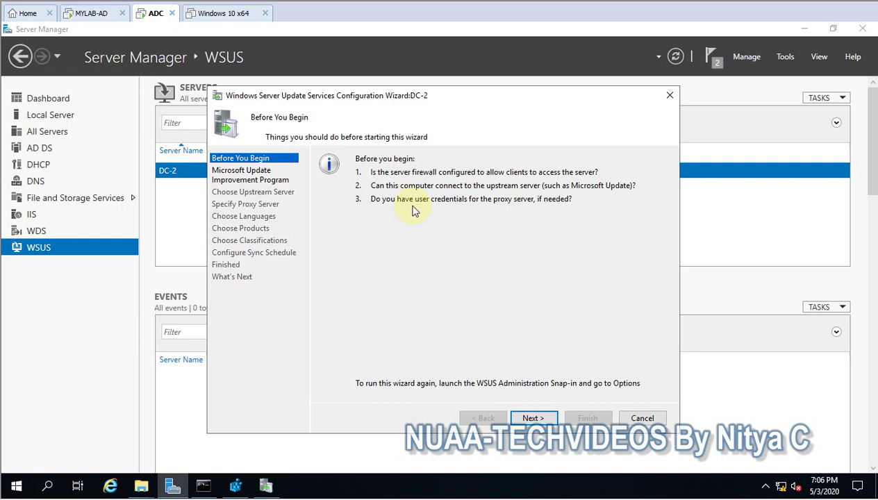
# Advance the WSUS configuration wizard past its introduction and opt out of the Microsoft Update Improvement Program
pyautogui.click(533, 419)
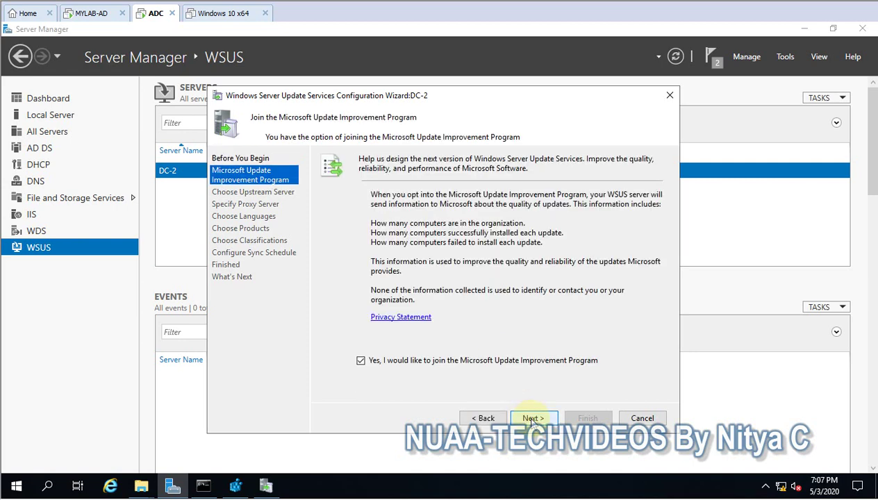
pyautogui.click(475, 367)
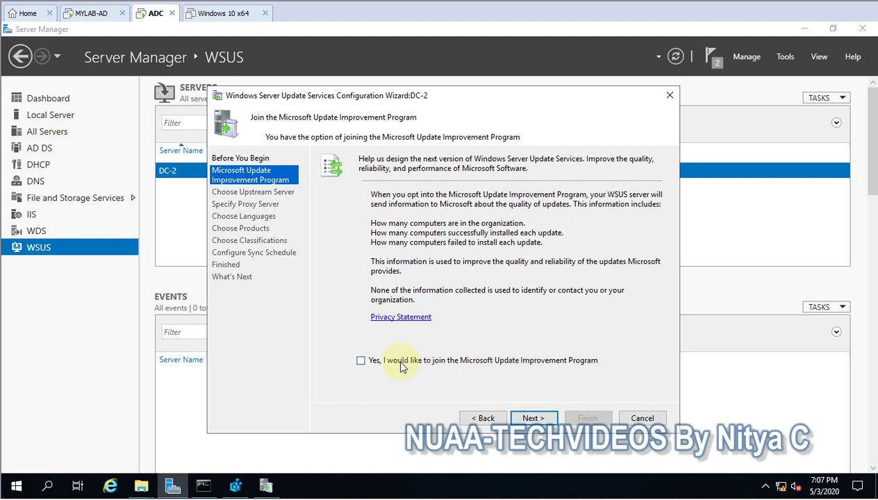
pyautogui.click(531, 418)
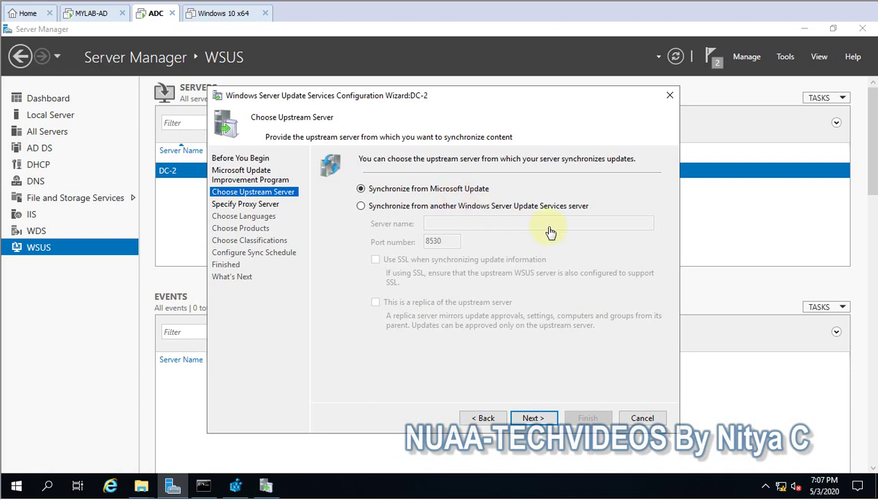
# Set the server to synchronize from the upstream WSUS server DC-1.addi.com on port 8530 as a replica
pyautogui.click(395, 212)
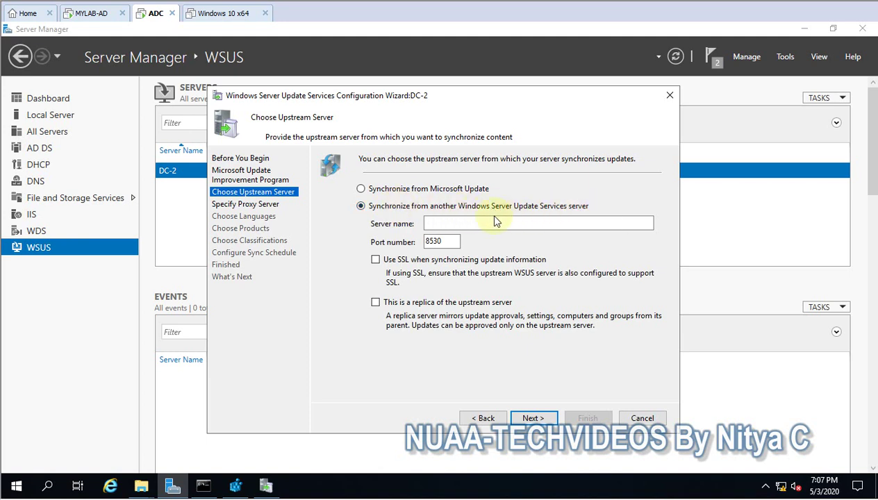
pyautogui.click(439, 224)
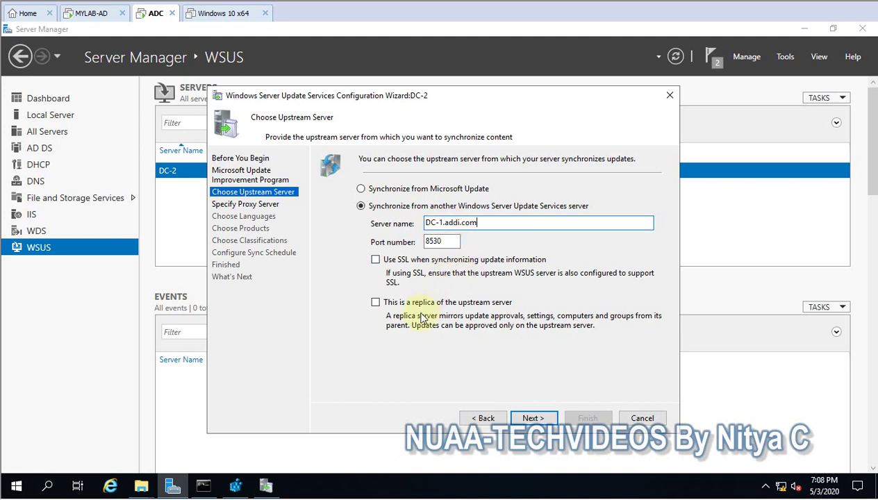
pyautogui.doubleClick(444, 241)
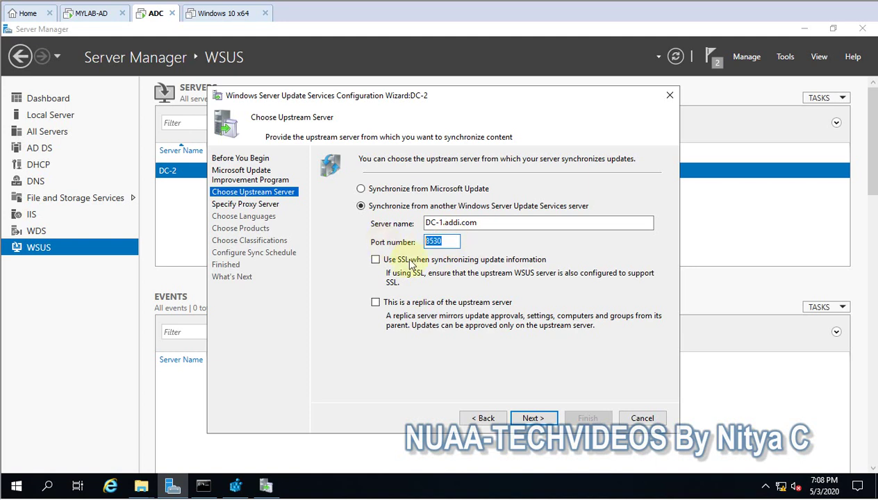
pyautogui.click(374, 306)
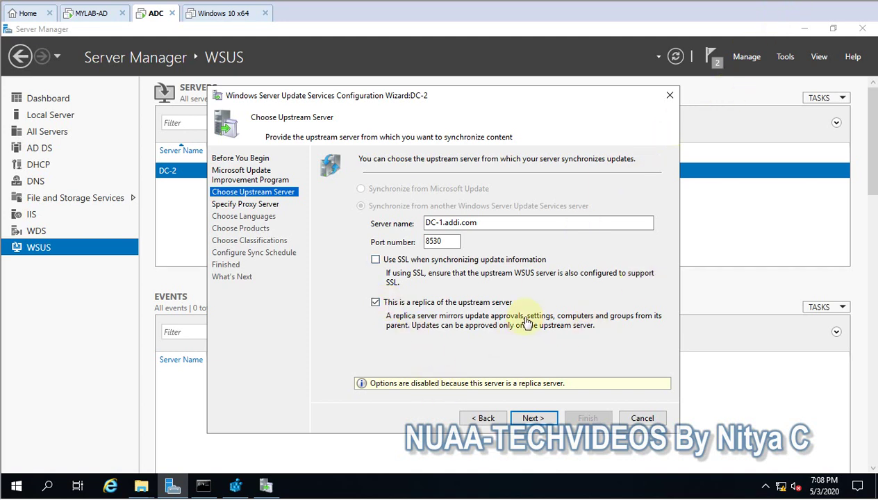
pyautogui.click(536, 419)
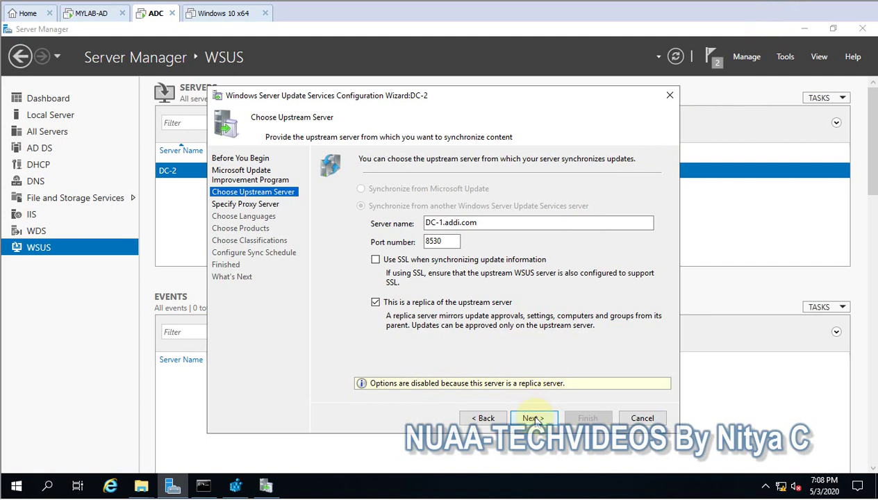
pyautogui.click(534, 419)
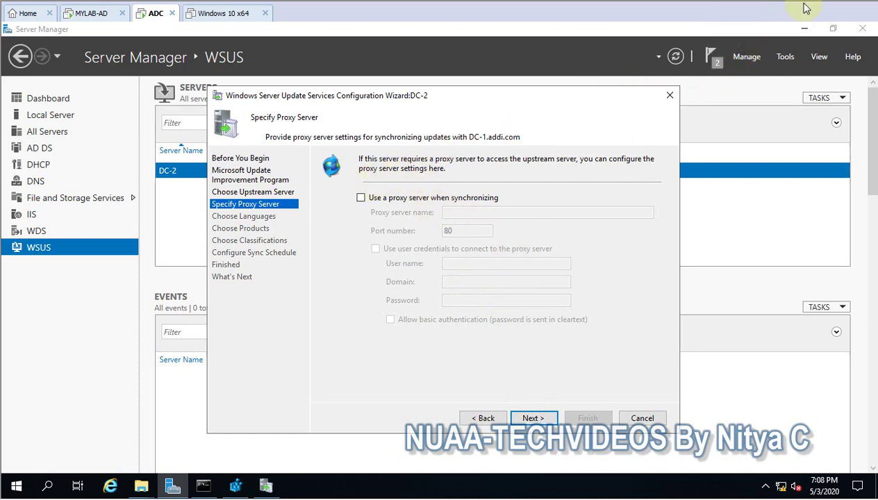
# Continue without a proxy server and start connecting to the upstream server
pyautogui.click(535, 419)
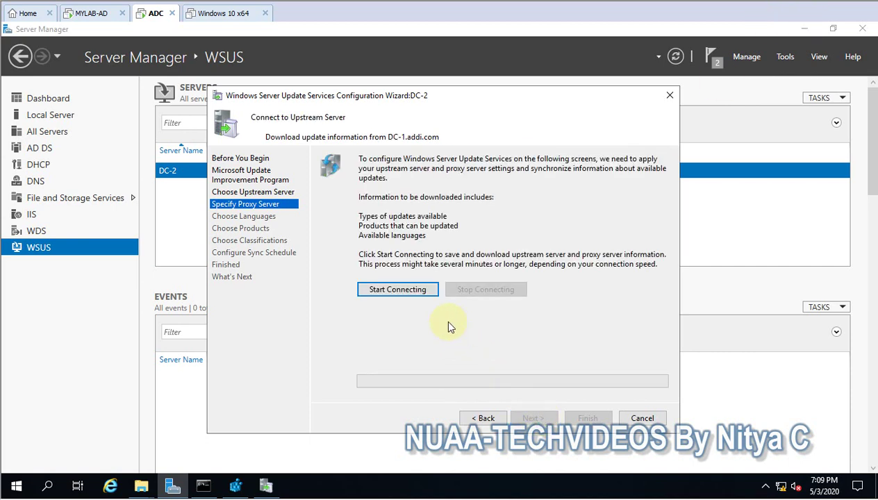
pyautogui.click(403, 295)
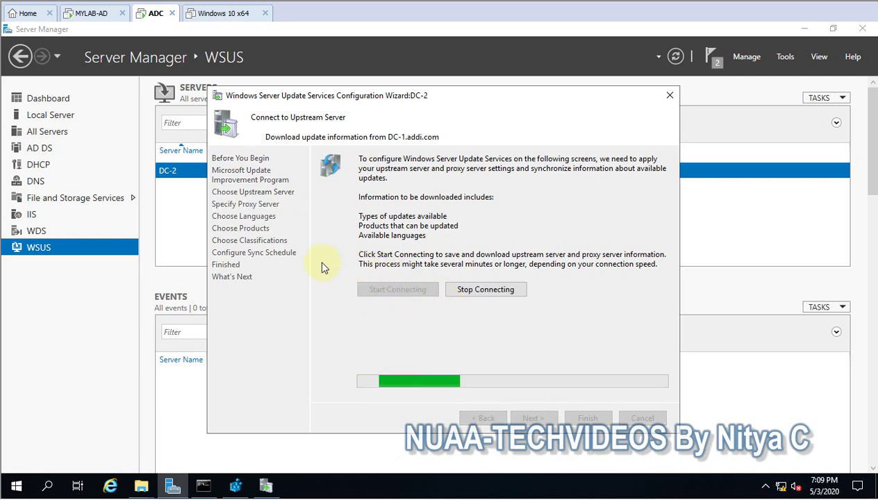
# Check the Update Services console of DC-1 on the MYLAB-AD machine and return to the ADC machine
pyautogui.click(90, 12)
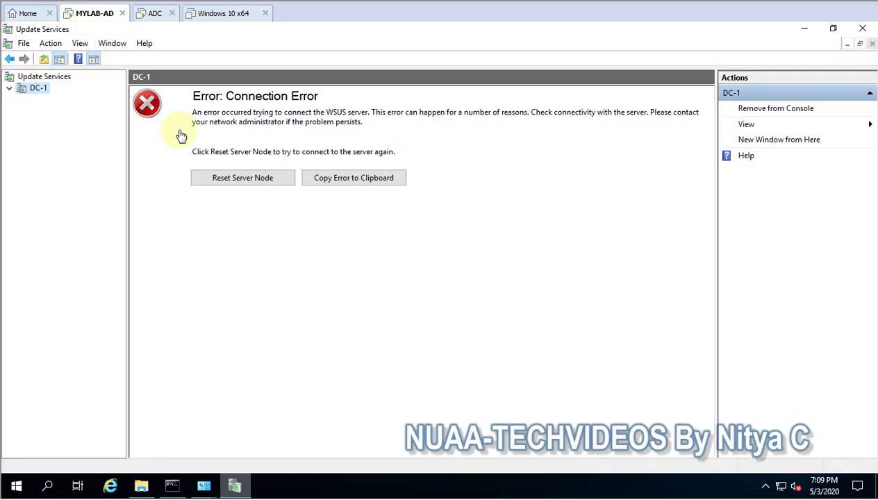
pyautogui.click(804, 29)
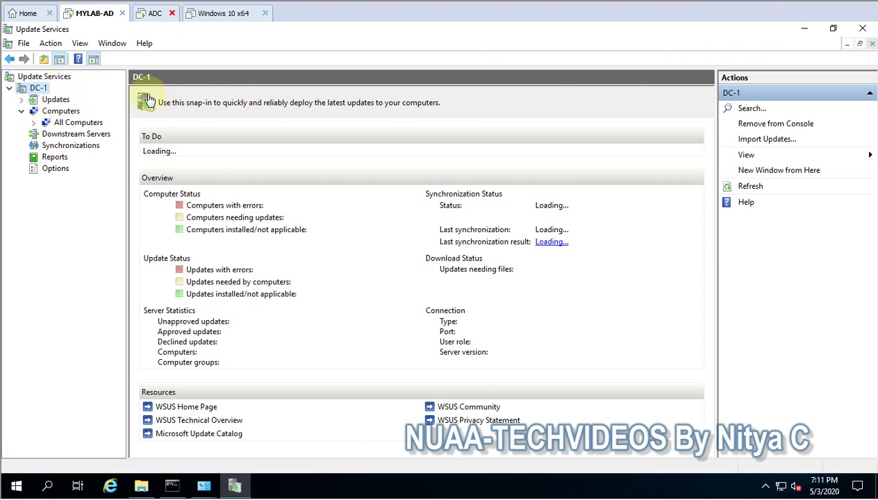
pyautogui.click(154, 14)
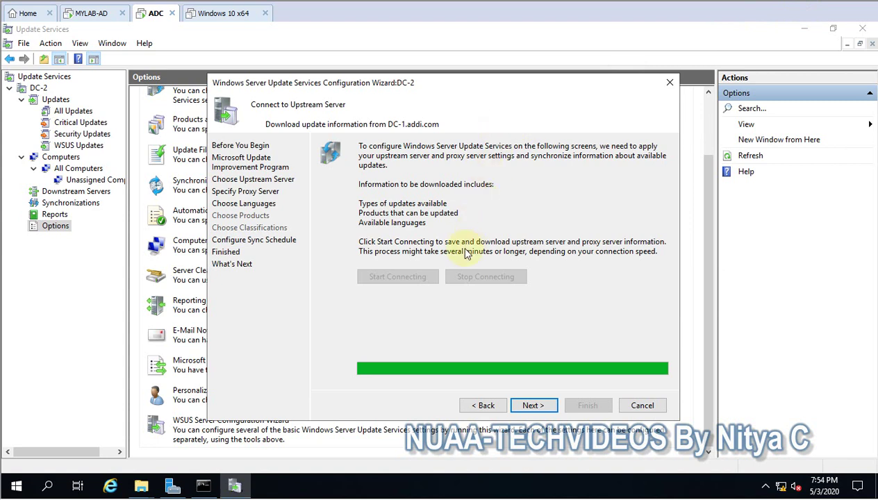
# Restrict update downloads to English only in the configuration wizard, accepting the reduced language selection
pyautogui.click(534, 405)
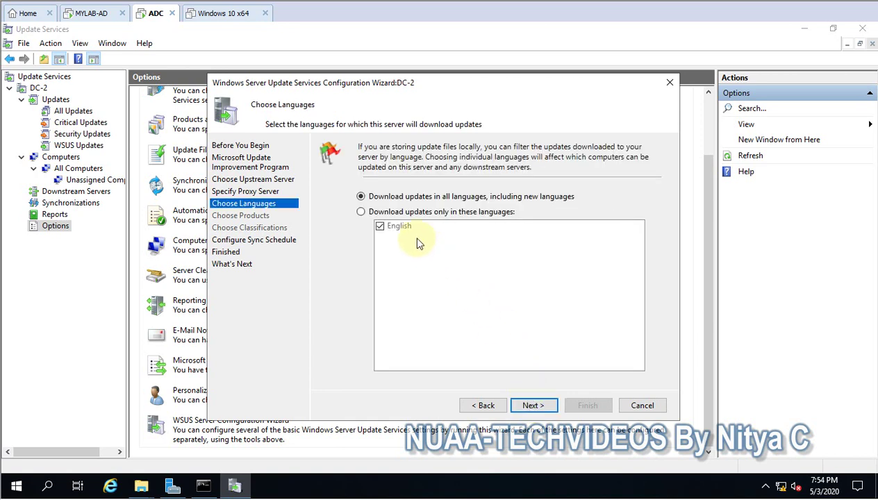
pyautogui.click(406, 212)
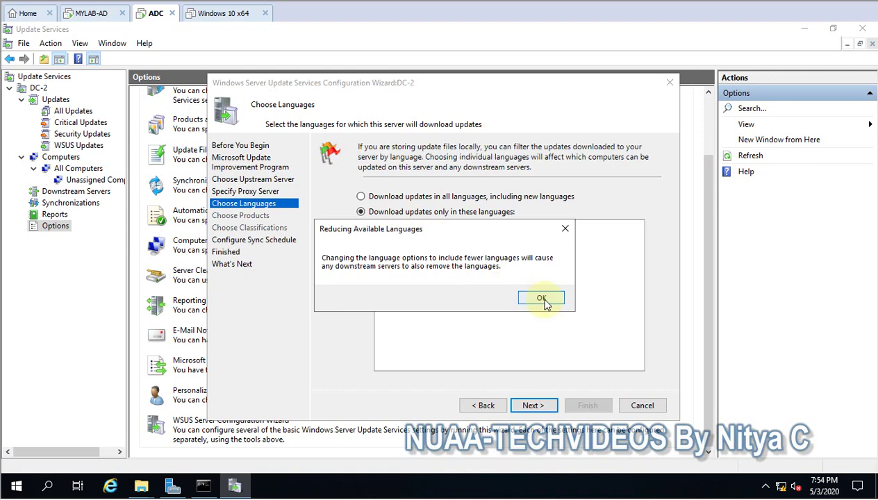
pyautogui.click(545, 300)
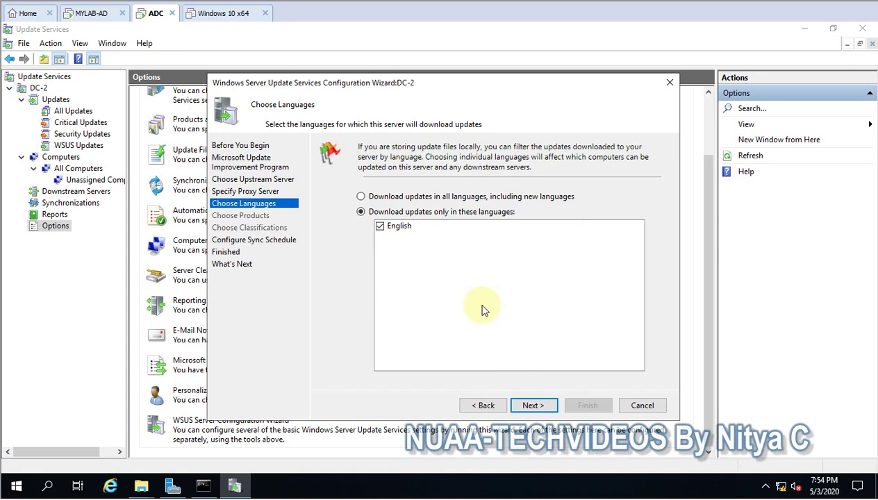
pyautogui.click(533, 408)
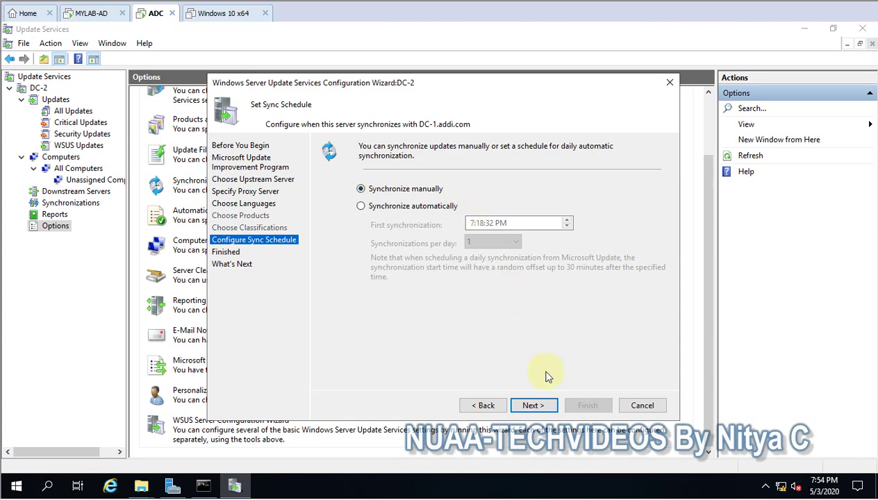
# Keep manual synchronization with DC-1.addi.com and complete the wizard with the initial synchronization set to begin
pyautogui.click(540, 407)
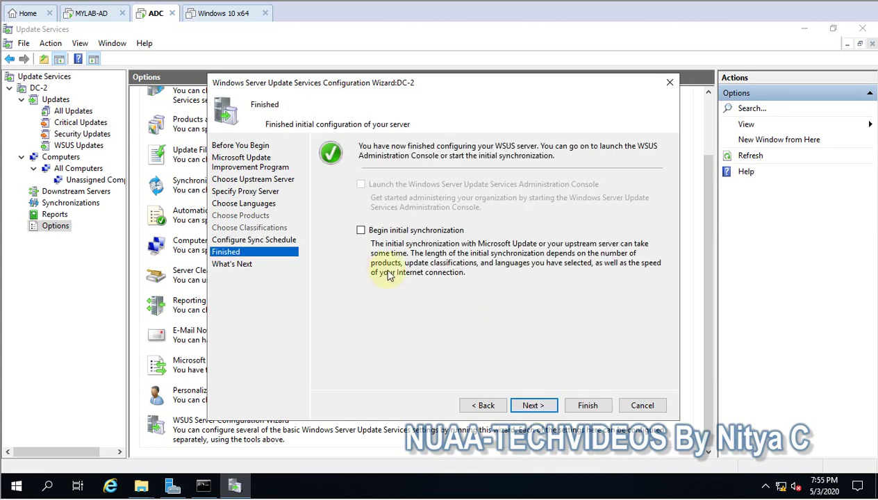
pyautogui.click(409, 233)
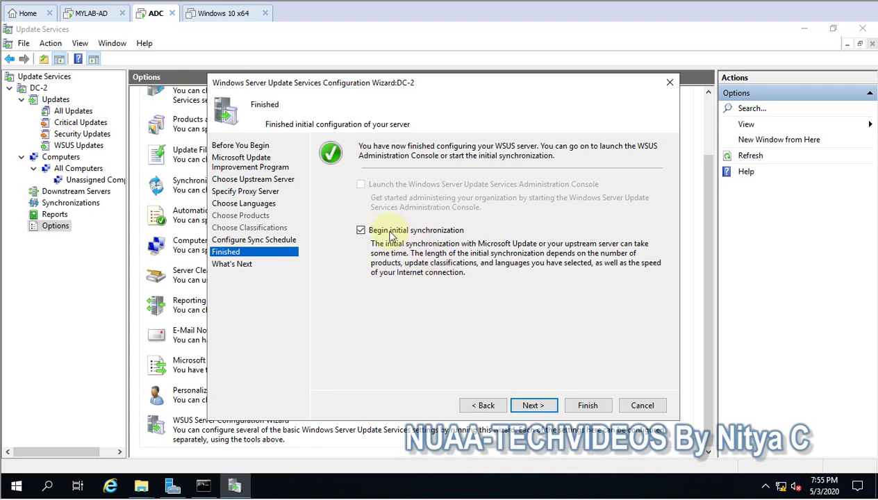
pyautogui.click(527, 405)
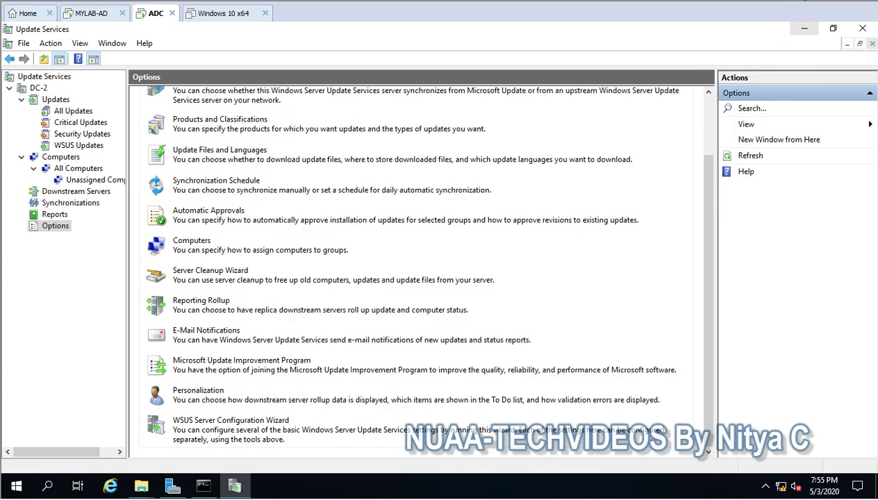
# Examine the running synchronization's status on DC-2 and switch to the DC-1 console on the MYLAB-AD machine
pyautogui.click(69, 203)
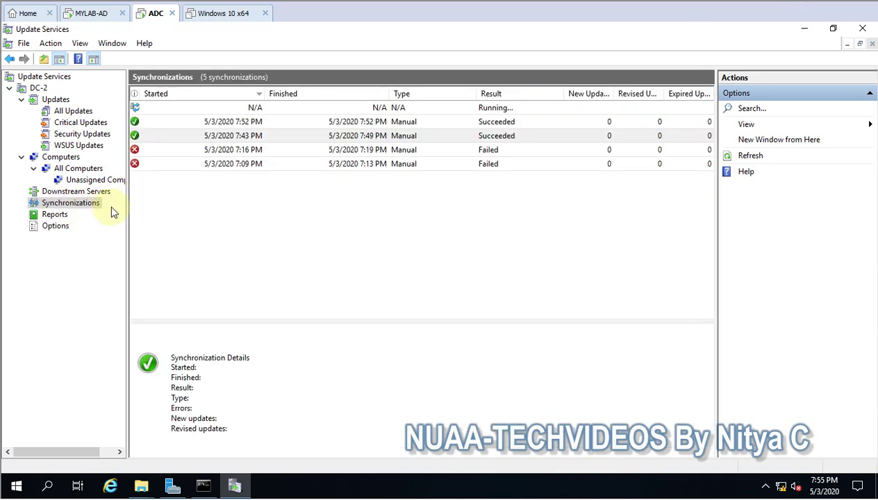
pyautogui.click(388, 110)
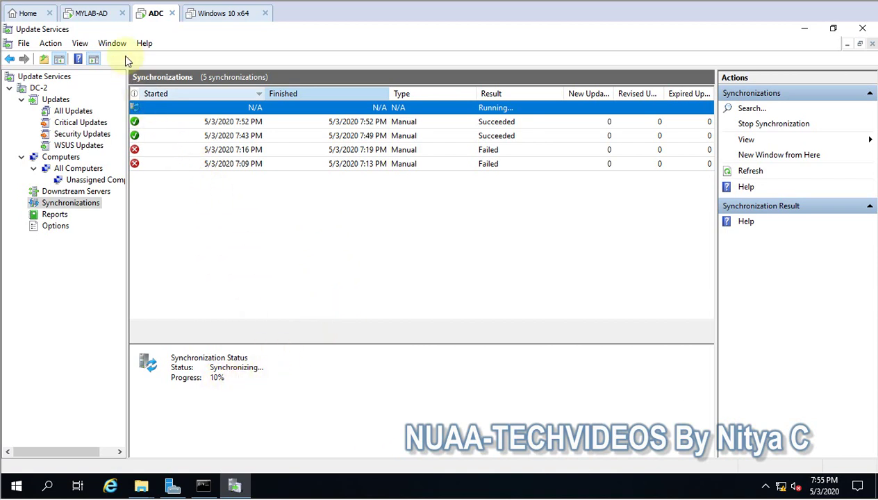
pyautogui.click(92, 14)
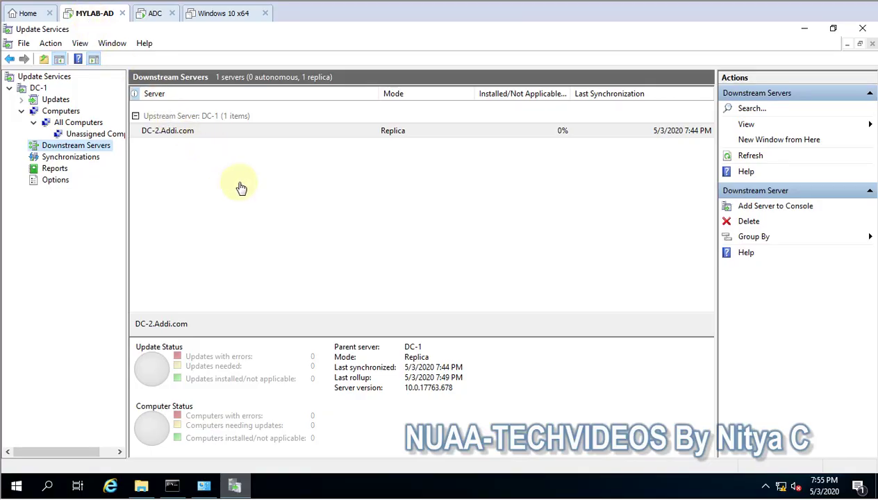